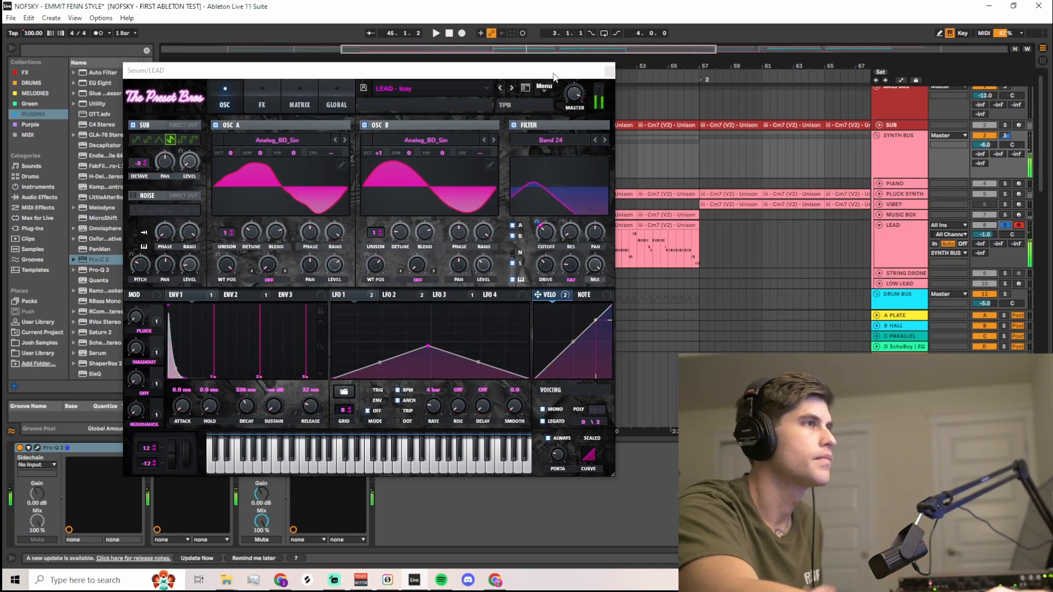
# Step: Turn off the Vinyl and SieQ devices in the LEAD track's device chain
pyautogui.moveTo(551, 77); pyautogui.dragTo(803, 74)
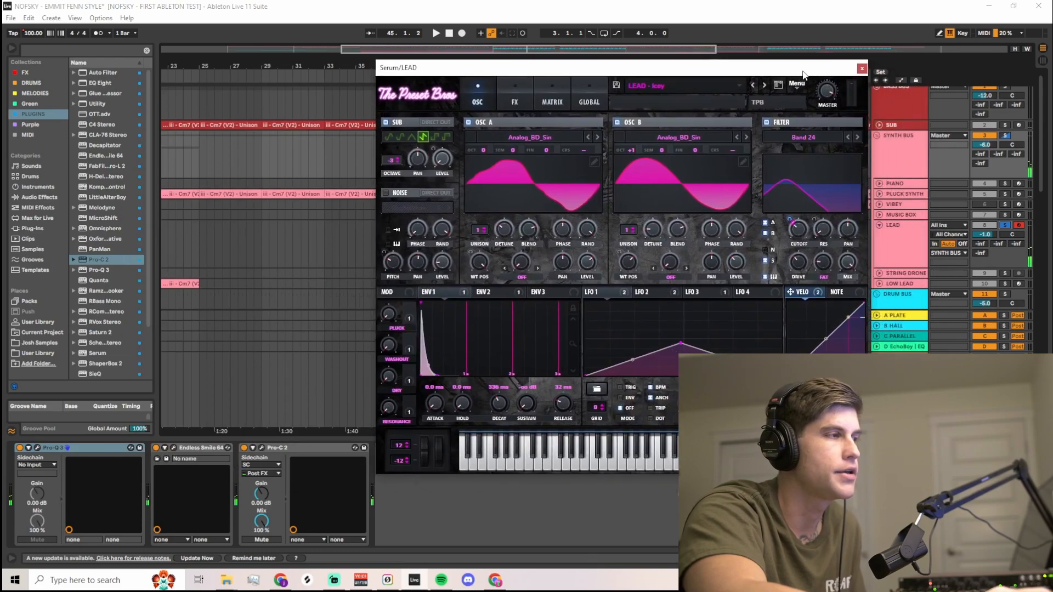
pyautogui.click(888, 242)
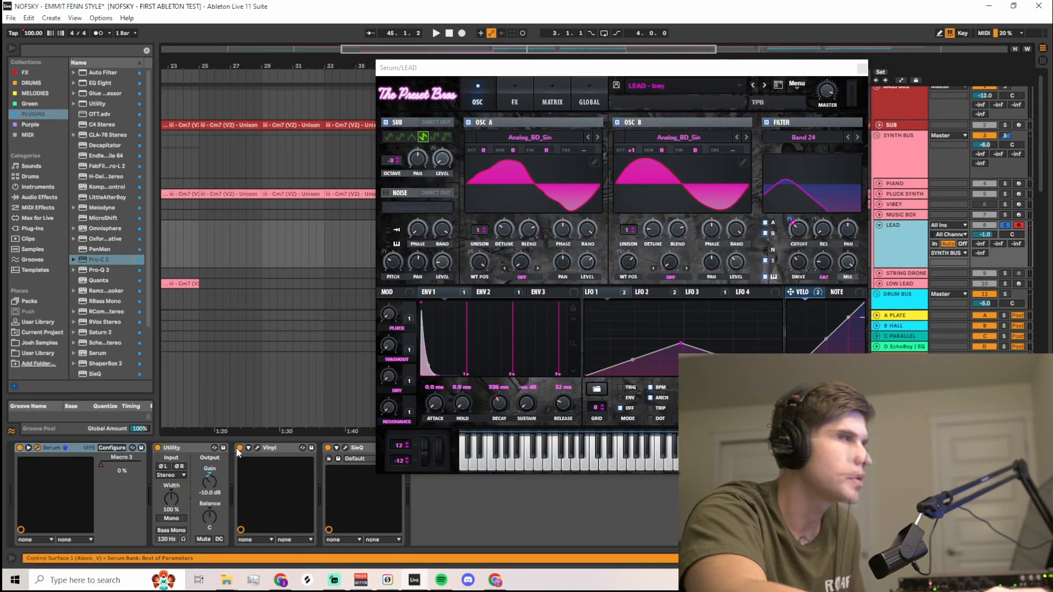
pyautogui.click(239, 448)
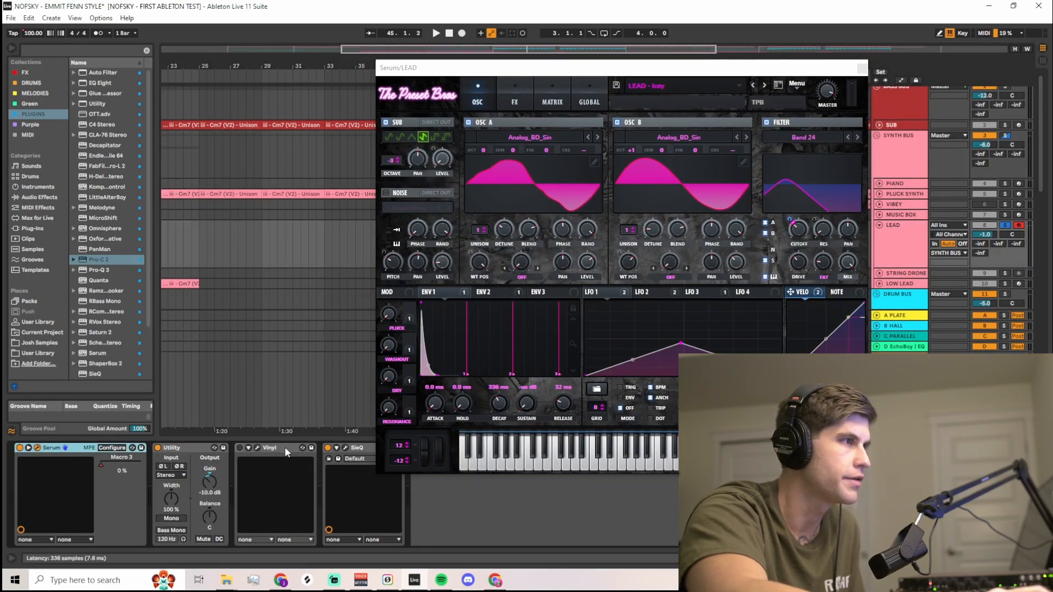
pyautogui.click(328, 448)
pyautogui.moveTo(516, 66); pyautogui.dragTo(338, 75)
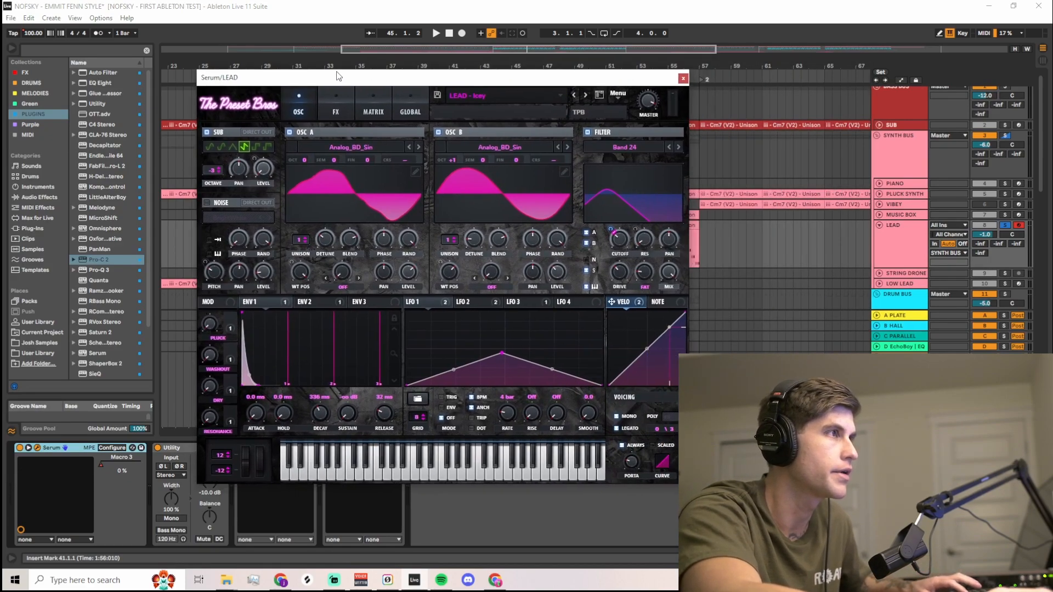
# Step: Play a short passage of the LEAD part to hear it with Vinyl and SieQ bypassed, and reposition the Serum window
pyautogui.press('space')
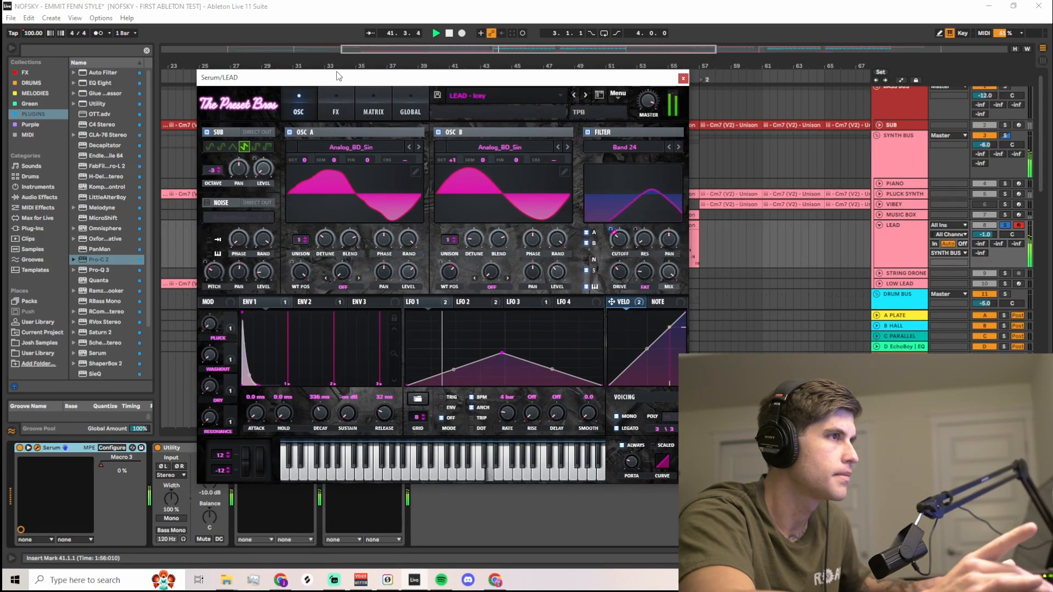
pyautogui.press('space')
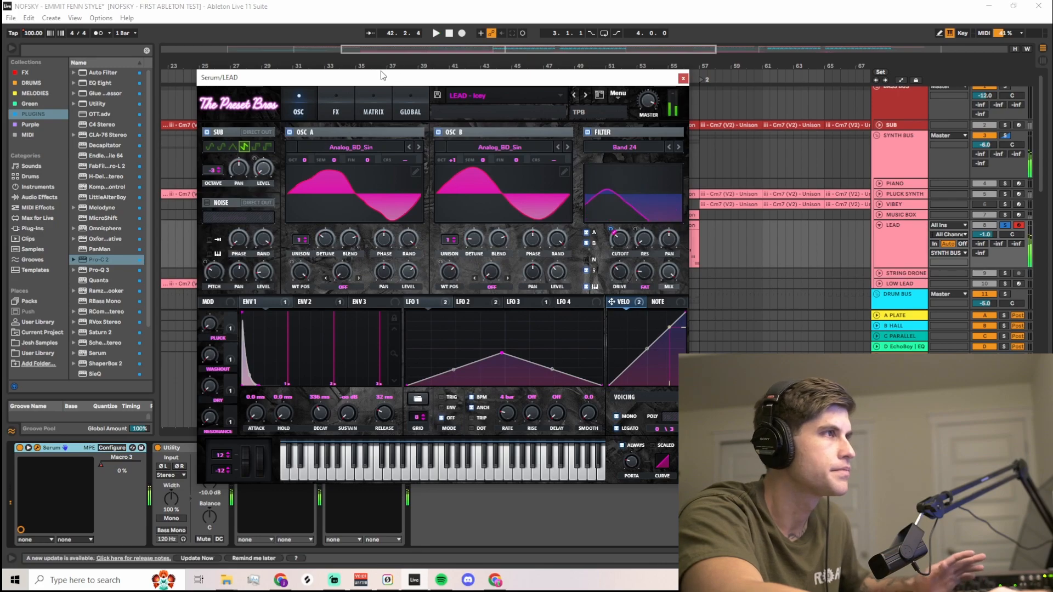
pyautogui.moveTo(388, 82); pyautogui.dragTo(322, 79)
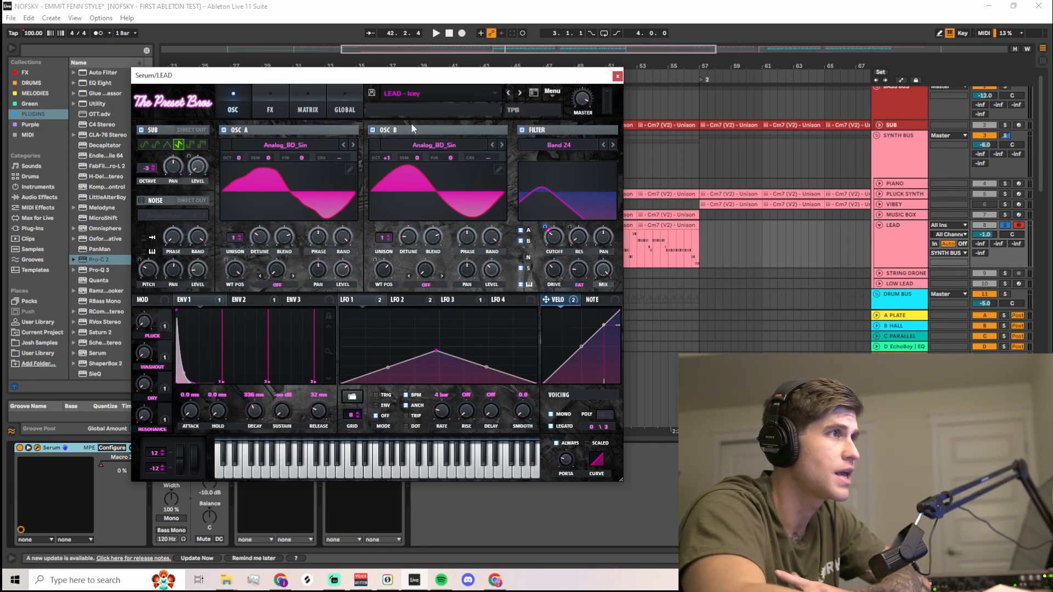
# Step: Examine Serum's oscillator levels, the filter's cutoff and fat settings, and the settings of envelopes 1 and 2
pyautogui.click(391, 276)
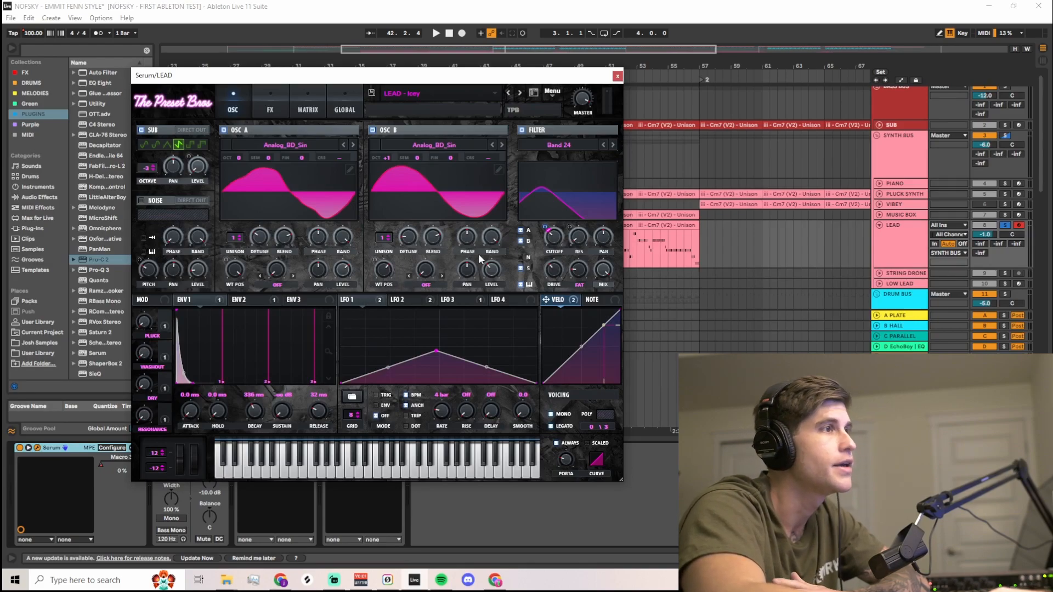
pyautogui.moveTo(493, 269)
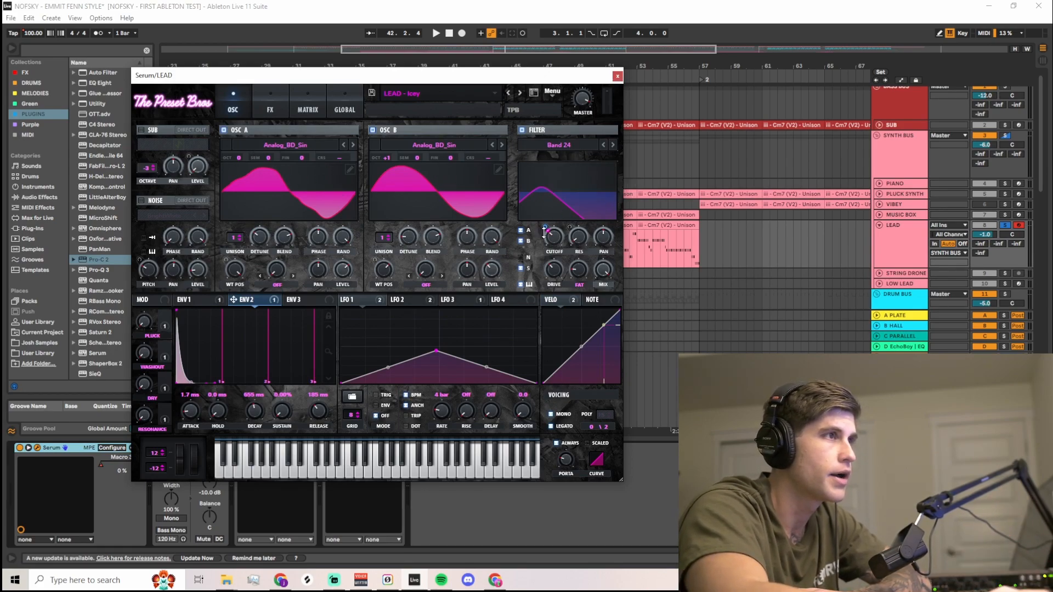
pyautogui.moveTo(554, 241)
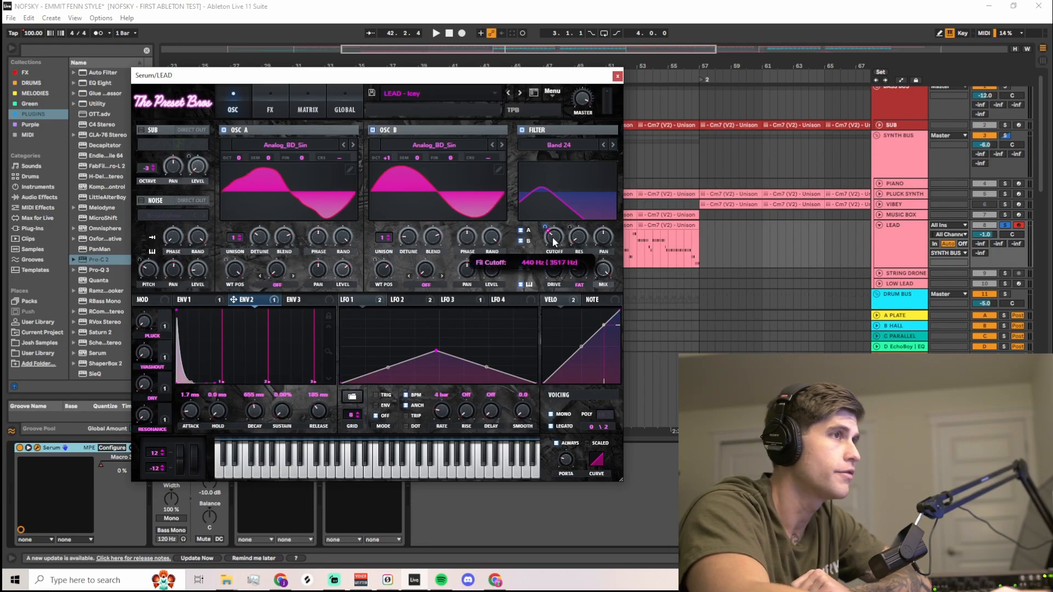
pyautogui.moveTo(558, 278)
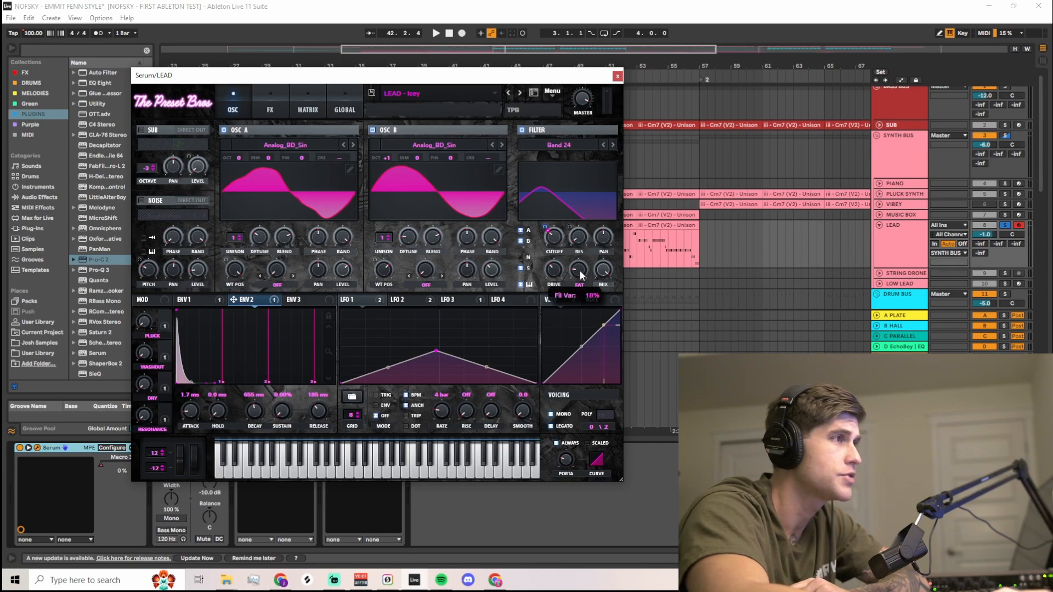
pyautogui.click(207, 302)
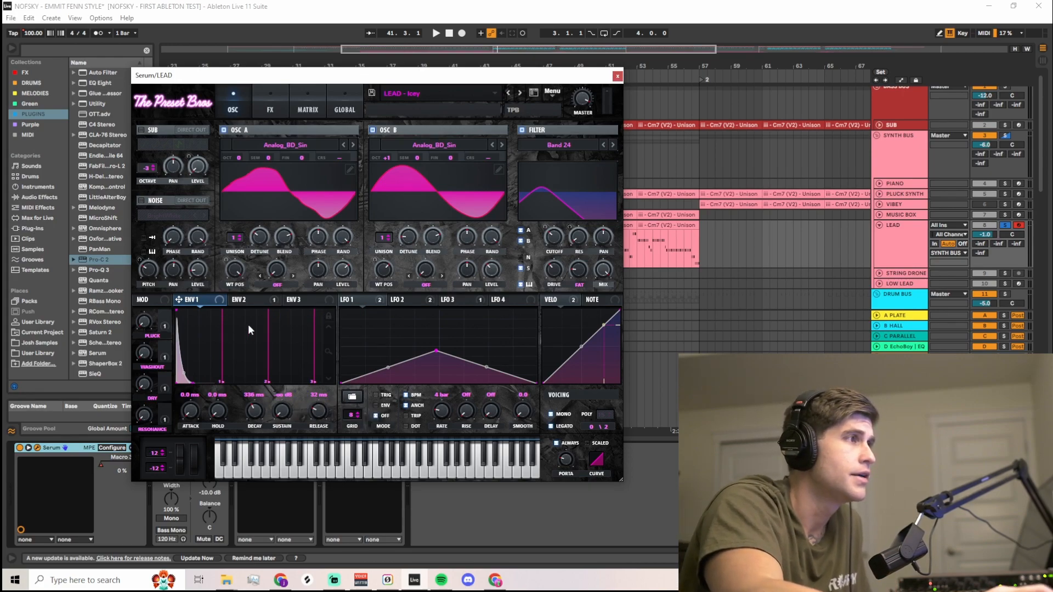
pyautogui.click(245, 300)
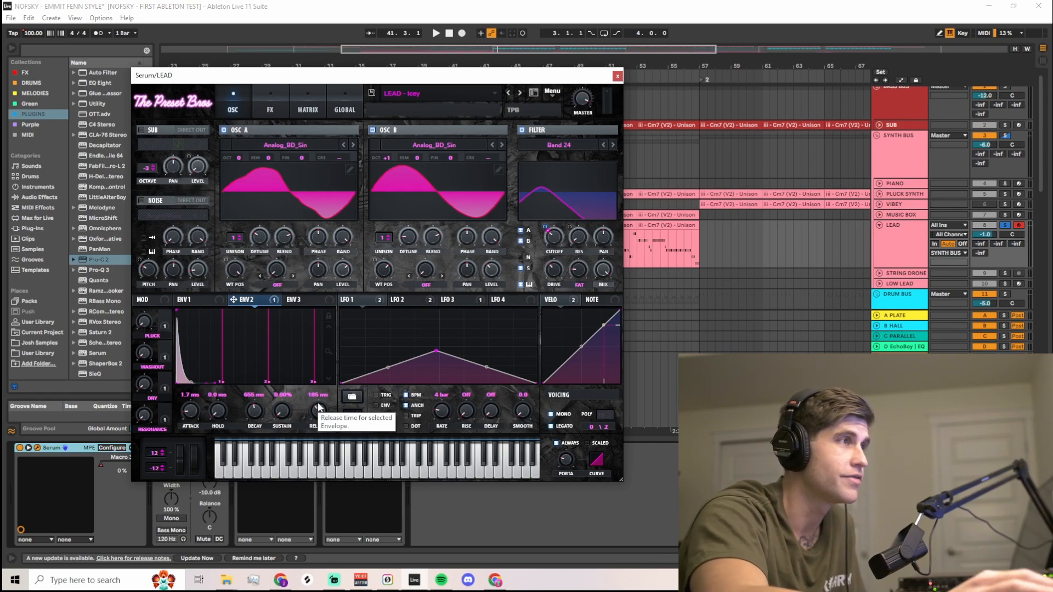
# Step: With LFO 1 displayed, sweep oscillator A's wavetable position down and back up, and play a short passage of the lead
pyautogui.click(356, 300)
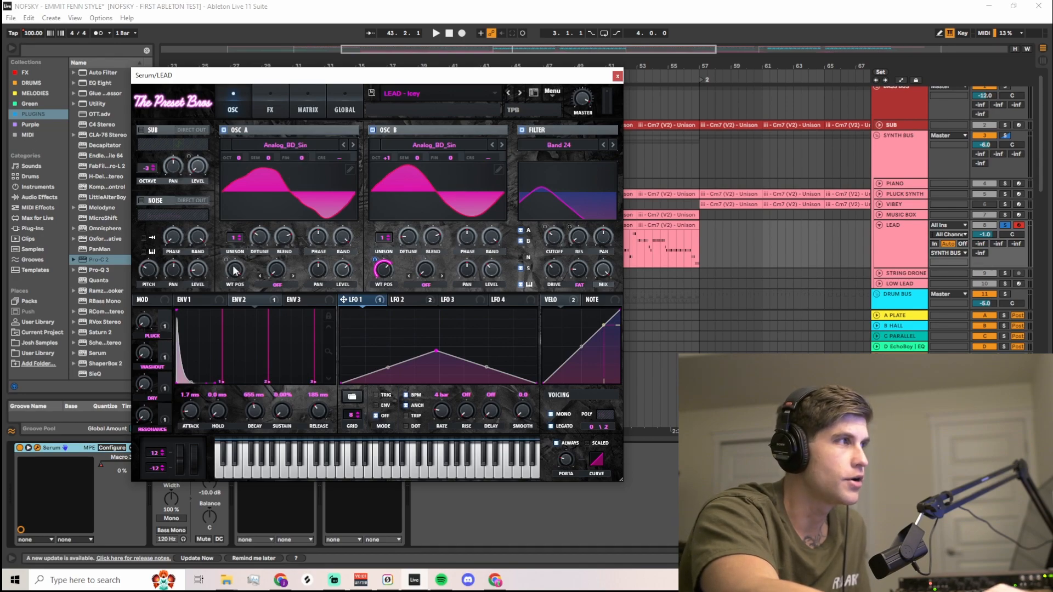
pyautogui.moveTo(235, 270); pyautogui.dragTo(214, 399)
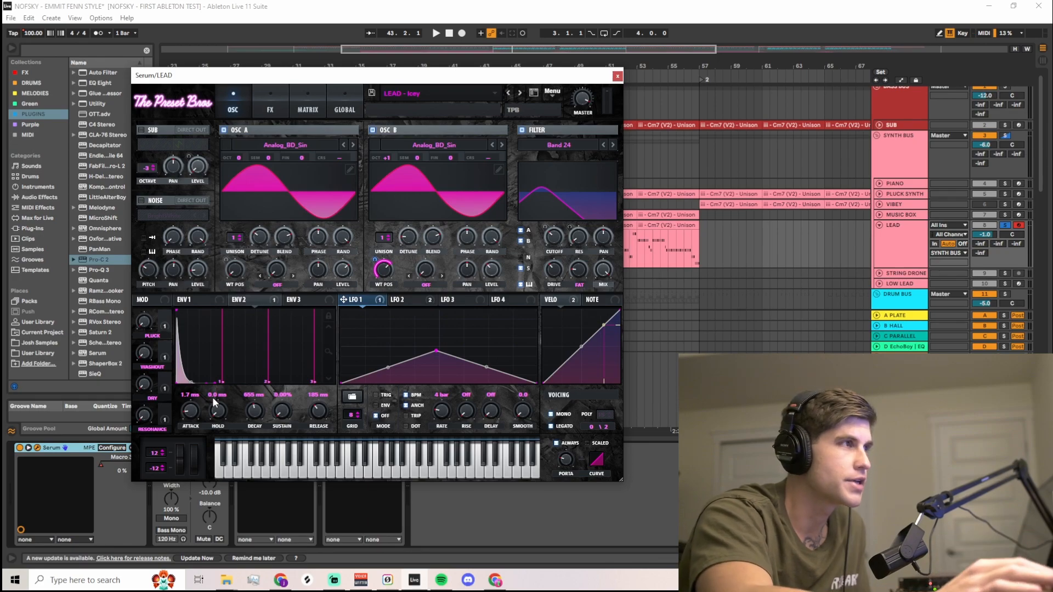
pyautogui.moveTo(235, 270); pyautogui.dragTo(278, 179)
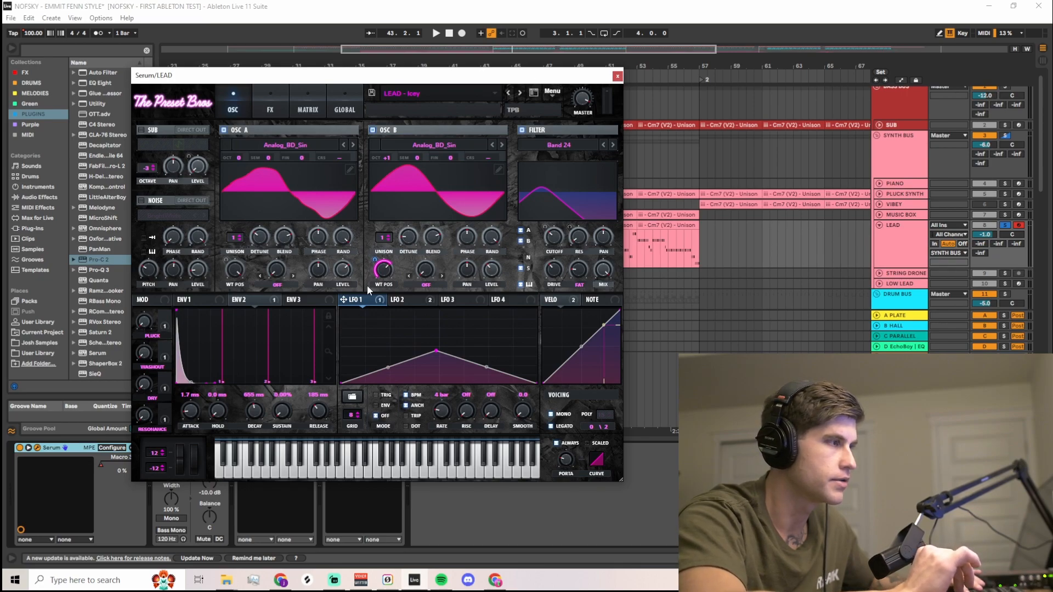
pyautogui.press('space')
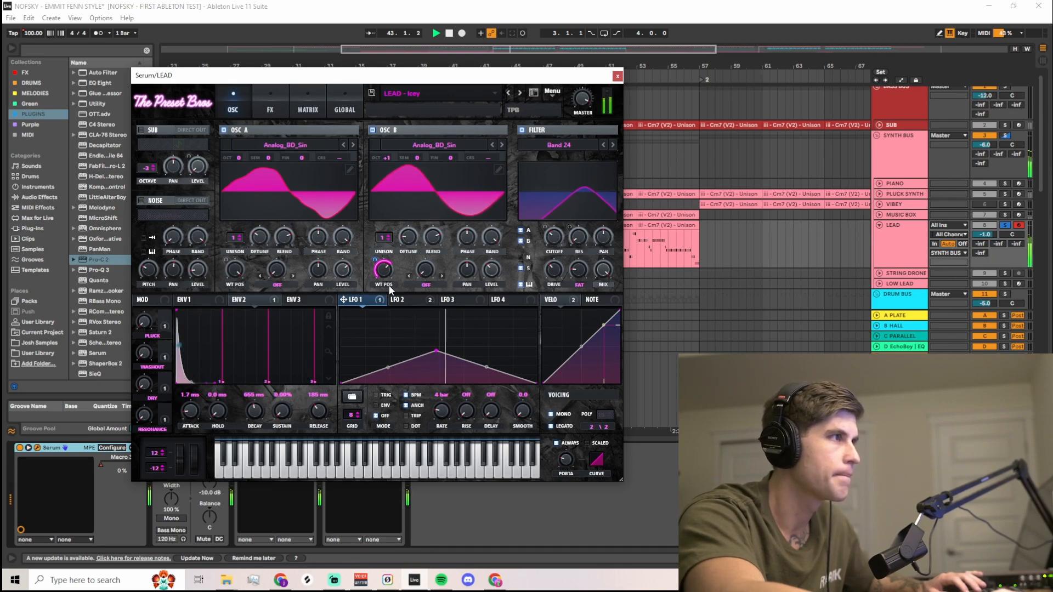
pyautogui.press('space')
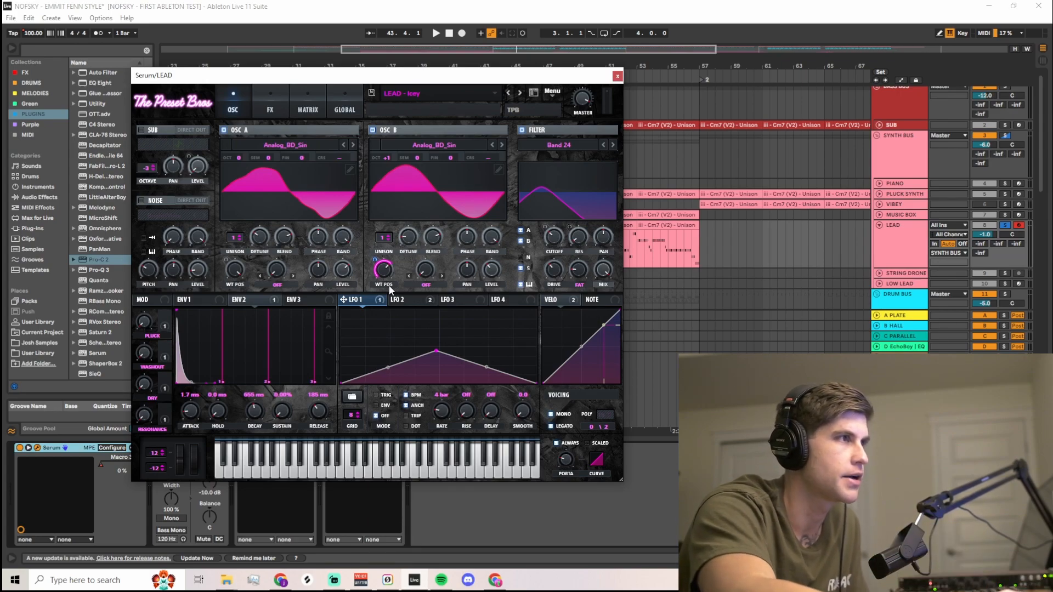
# Step: Display LFO 2 and remove all modulators from oscillator A's wavetable position
pyautogui.click(408, 300)
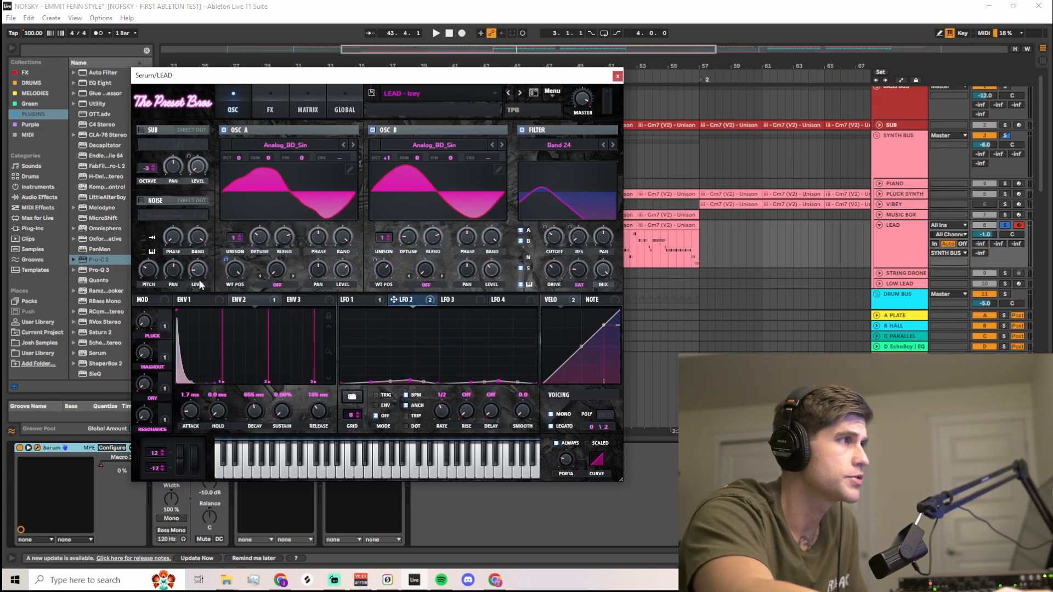
pyautogui.rightClick(226, 258)
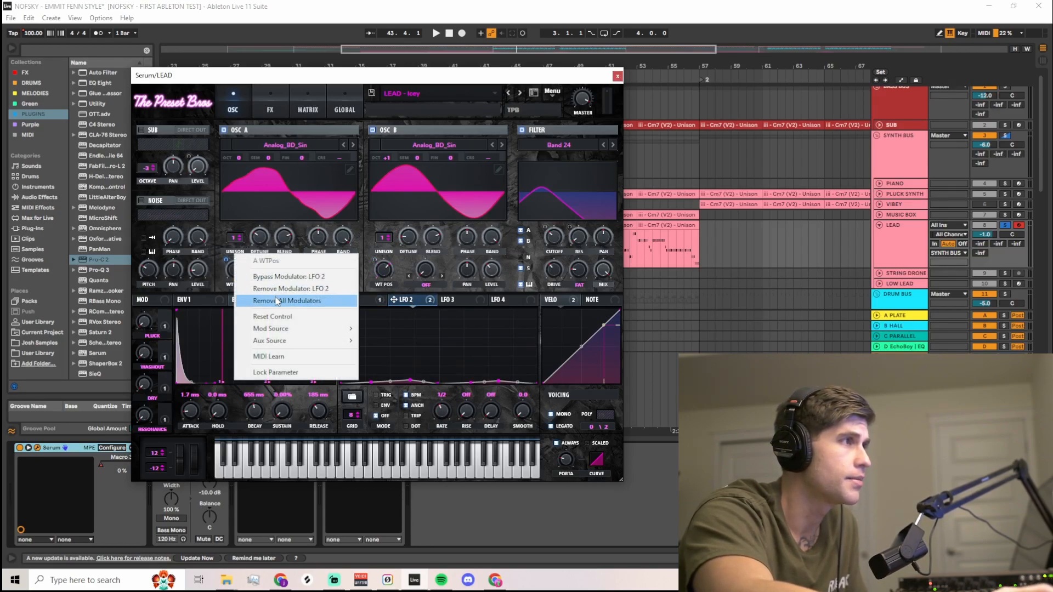
pyautogui.click(258, 299)
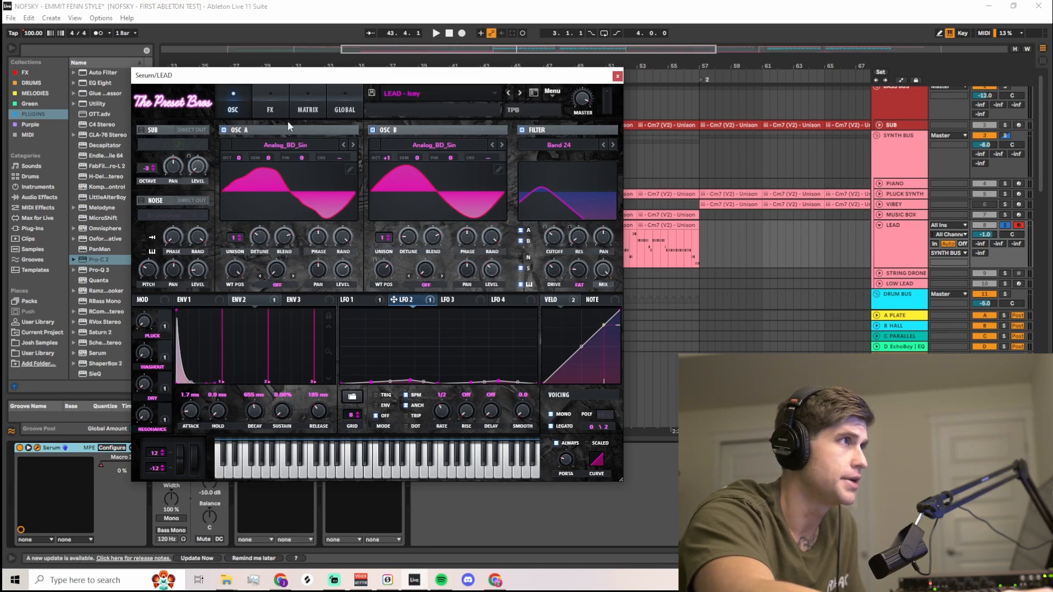
# Step: Examine LFO 2's Mast.Tun routing in the modulation matrix and return to the oscillator view
pyautogui.click(298, 99)
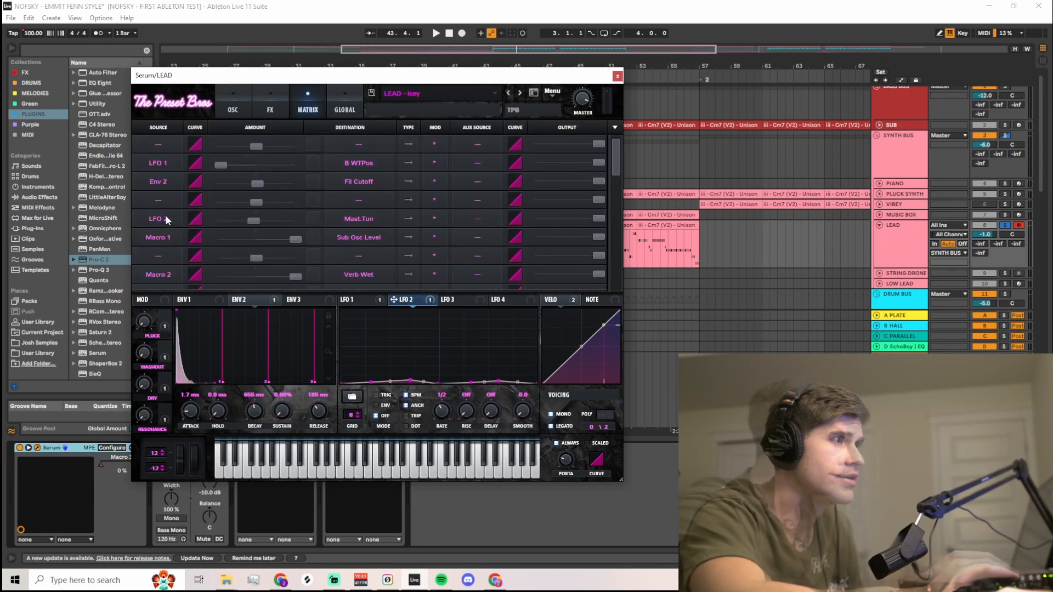
pyautogui.moveTo(256, 221); pyautogui.dragTo(255, 224)
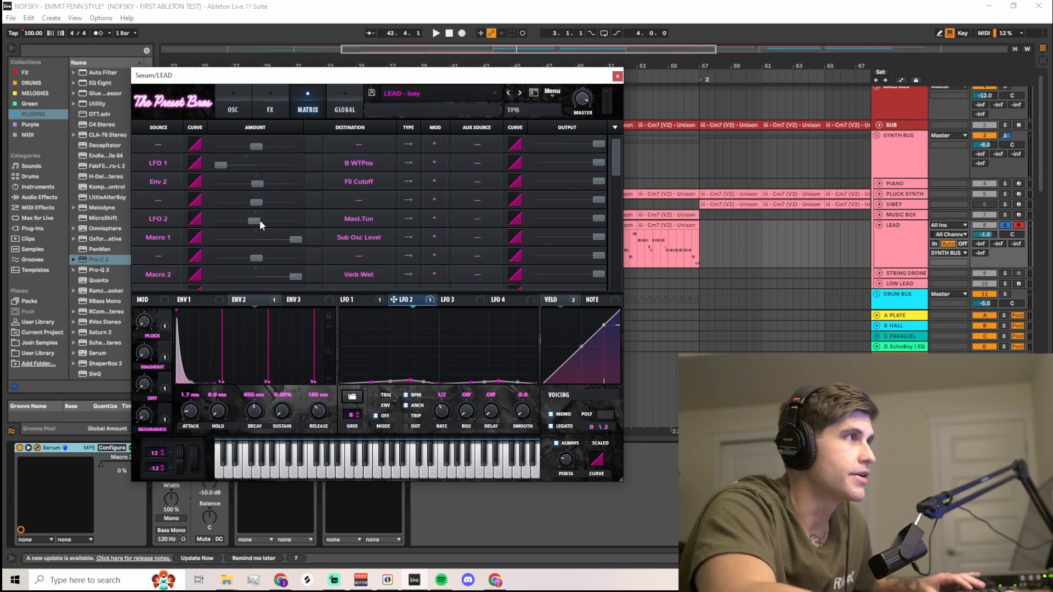
pyautogui.click(220, 98)
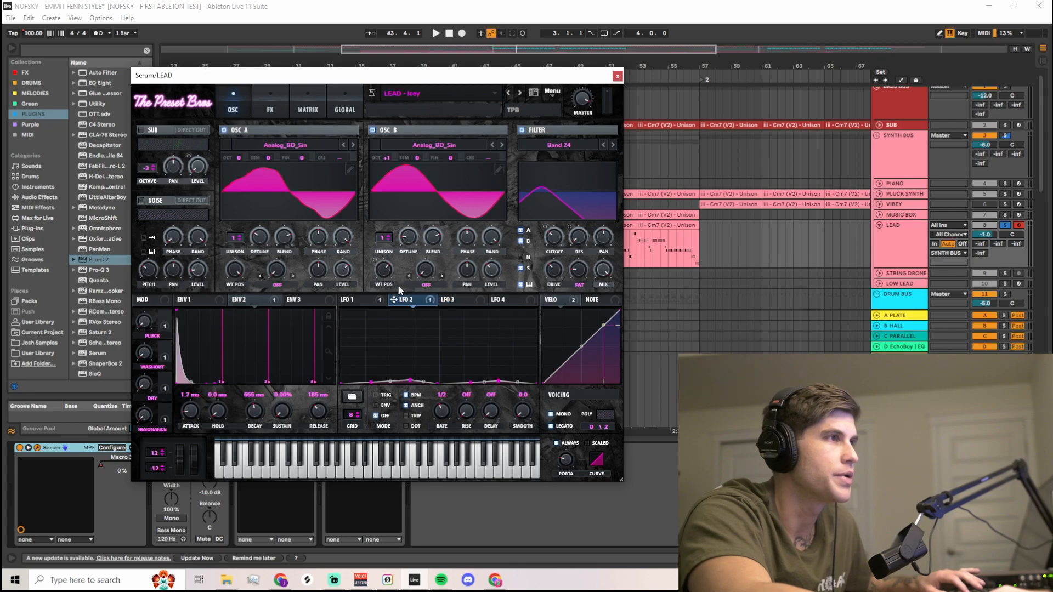
# Step: Play the lead to hear the effect of LFO 2 on the master tuning, checking the LFO's modulation options
pyautogui.rightClick(404, 300)
pyautogui.click(446, 325)
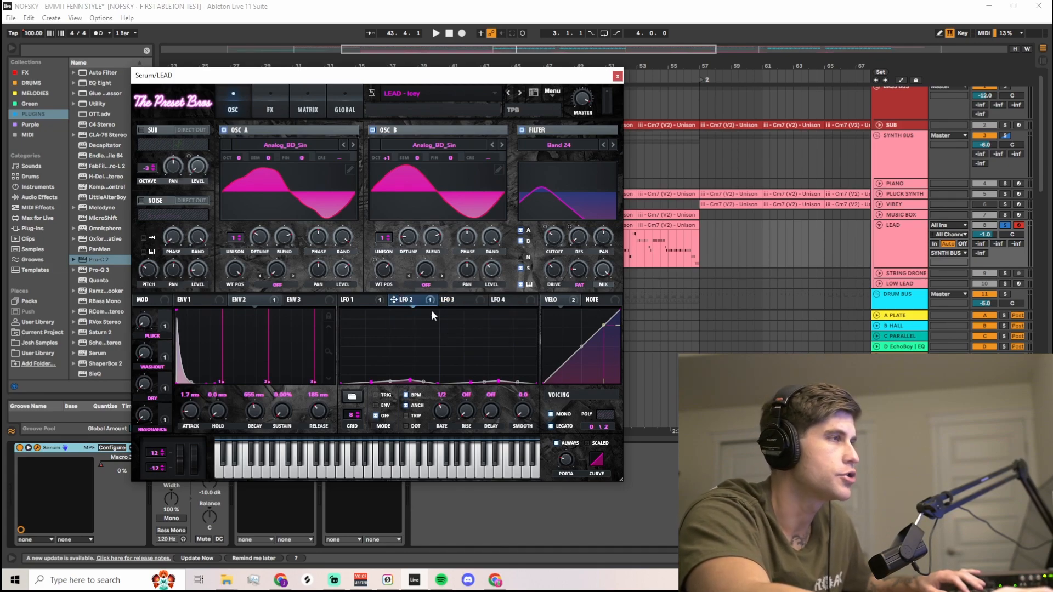
pyautogui.press('space')
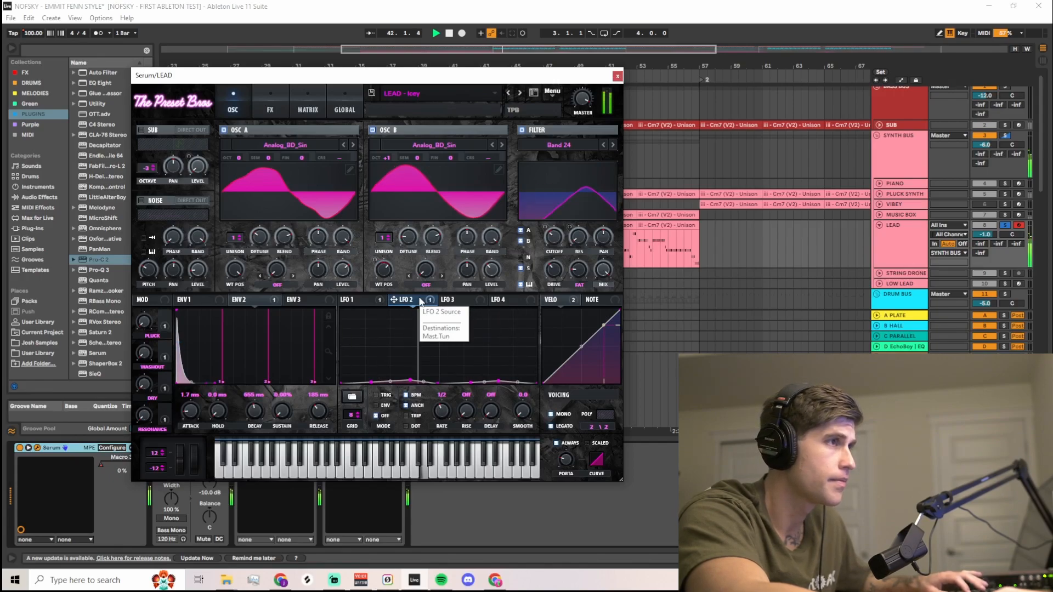
pyautogui.rightClick(420, 301)
pyautogui.click(430, 322)
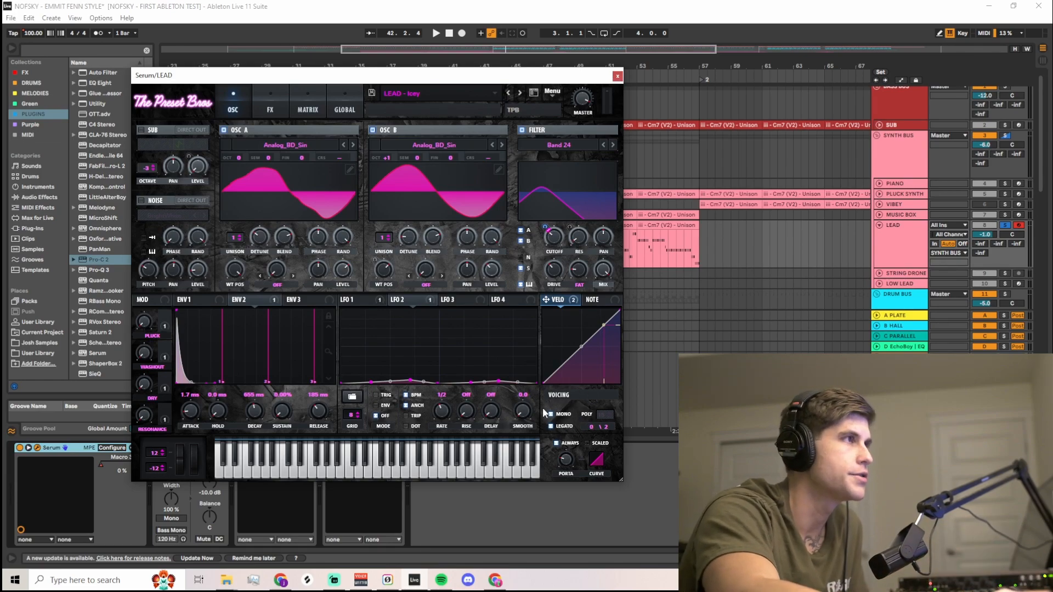
# Step: Examine the lead's effects chain, including the EQ frequencies and the reverb's decay, low cut and mix
pyautogui.click(267, 107)
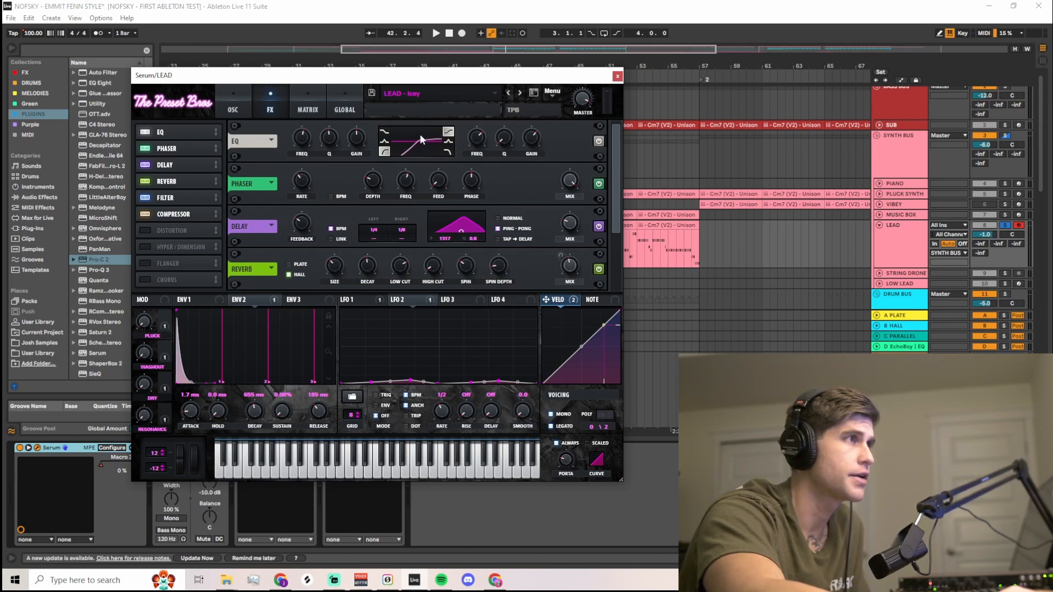
pyautogui.moveTo(300, 143)
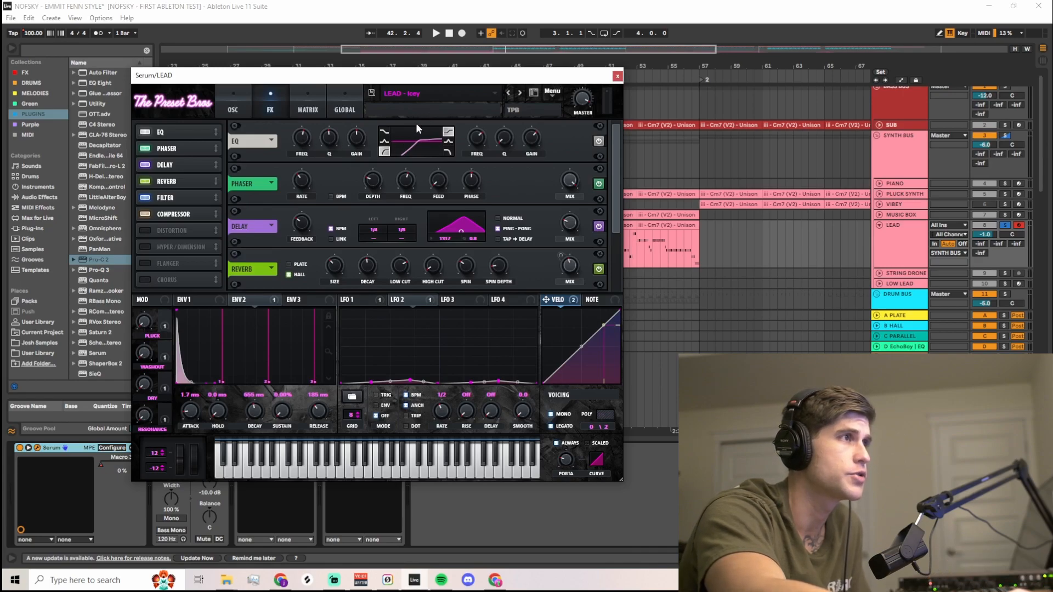
pyautogui.moveTo(476, 138)
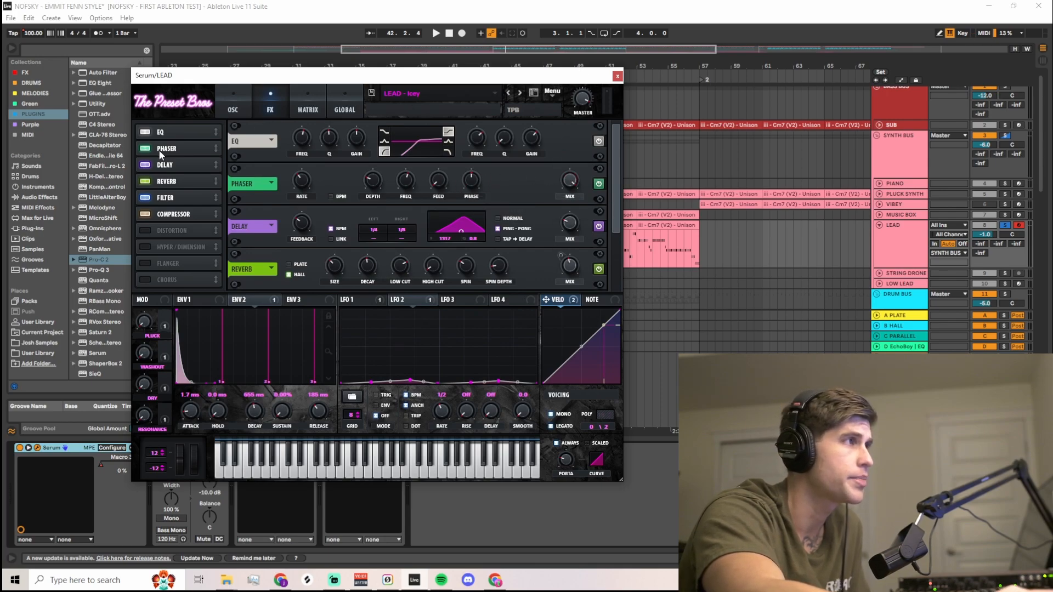
pyautogui.scroll(-2, 173, 181)
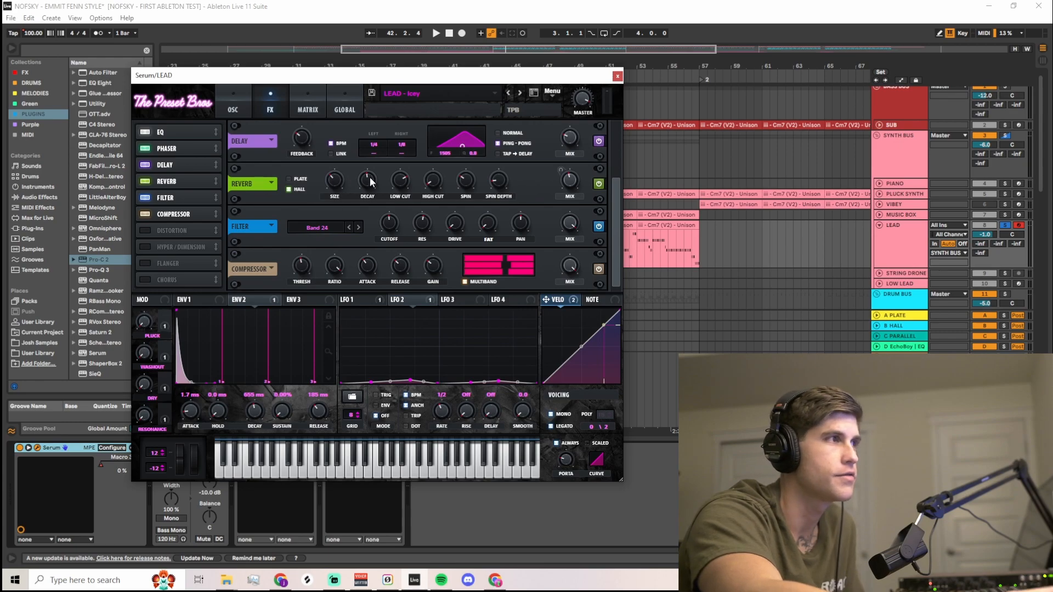
pyautogui.moveTo(369, 177)
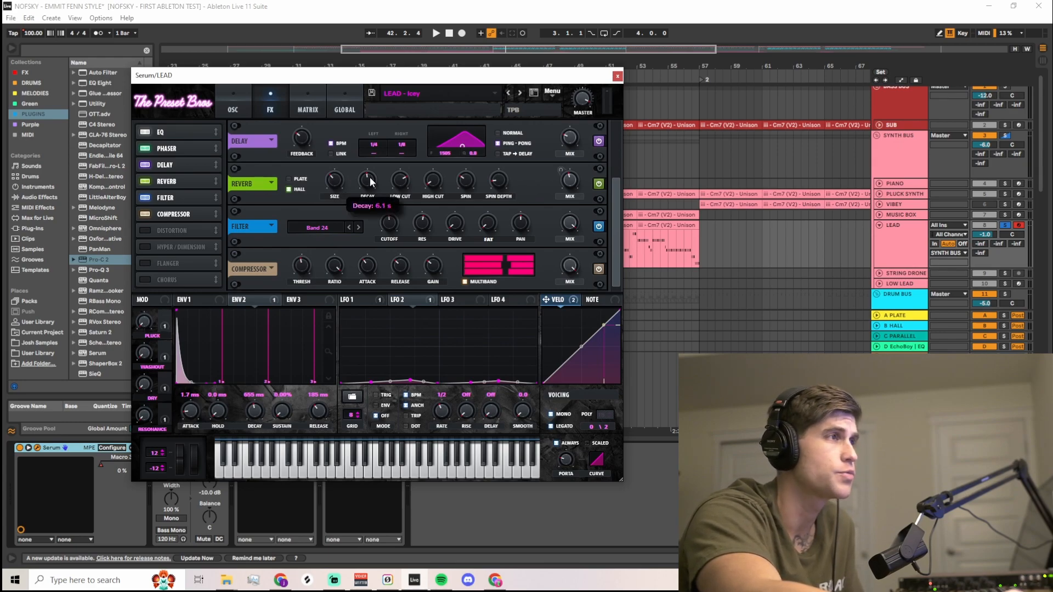
pyautogui.moveTo(401, 181)
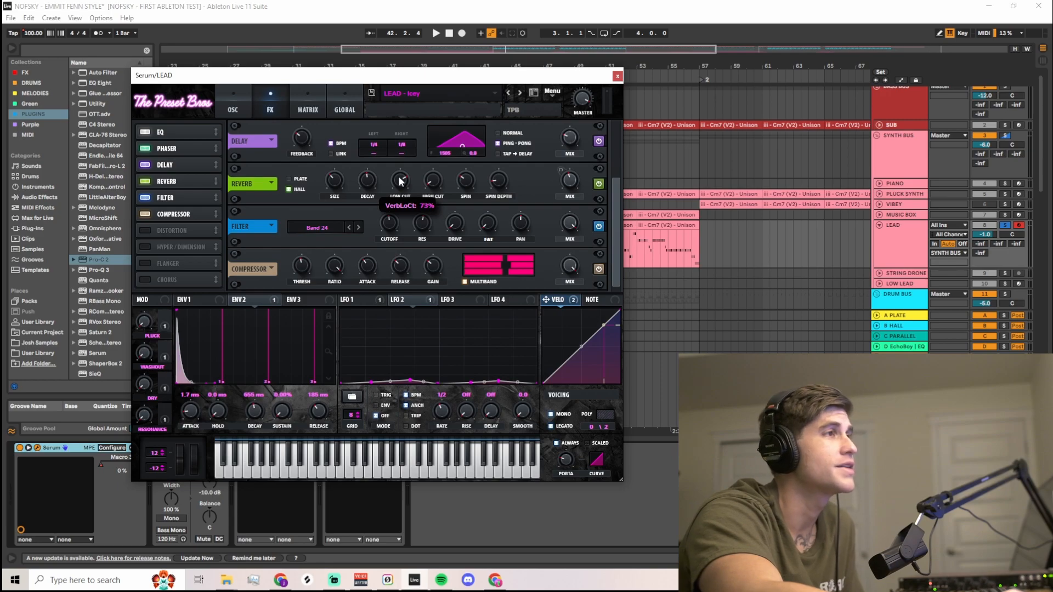
pyautogui.moveTo(569, 183)
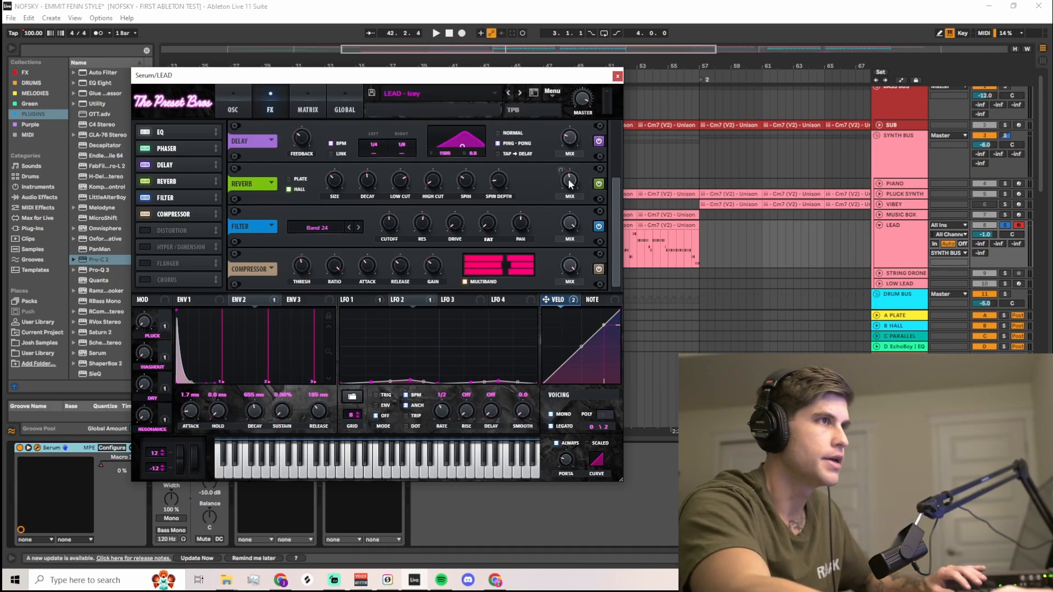
# Step: Switch the reverb off, play the lead without it, and switch the reverb back on for comparison
pyautogui.click(599, 184)
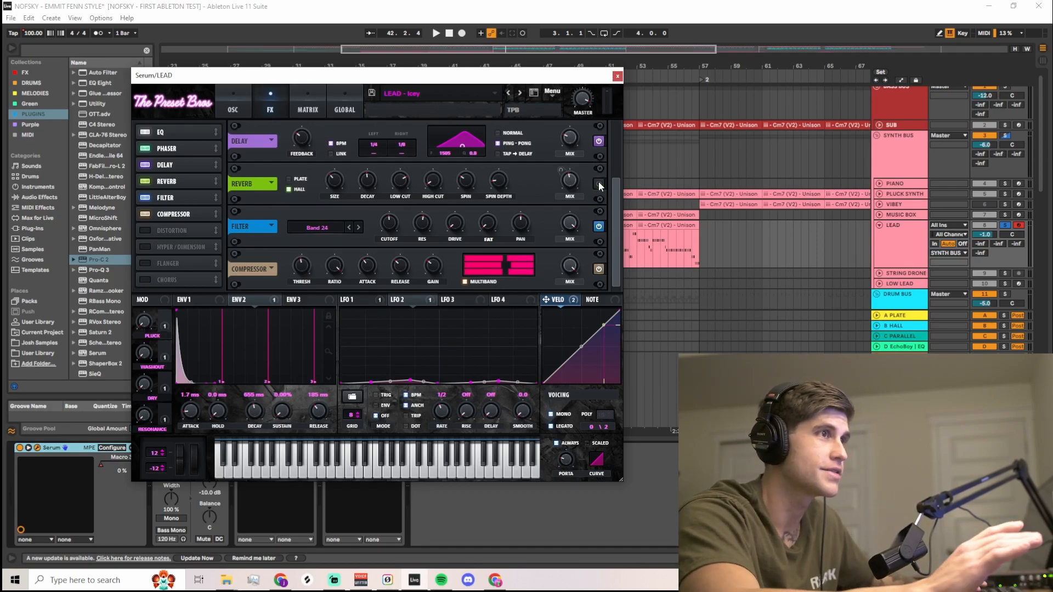
pyautogui.press('space')
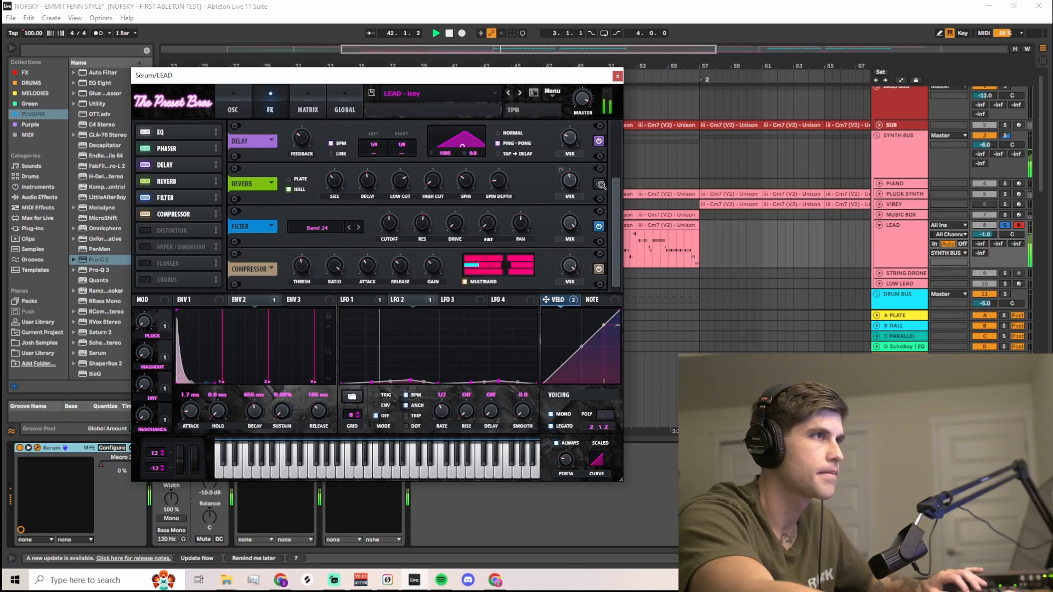
pyautogui.click(599, 184)
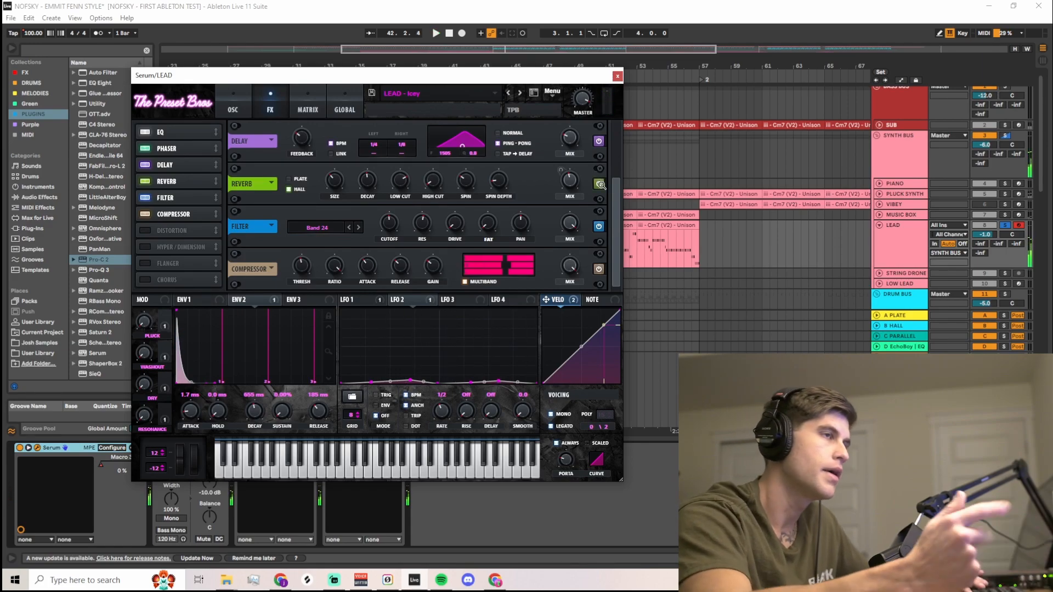